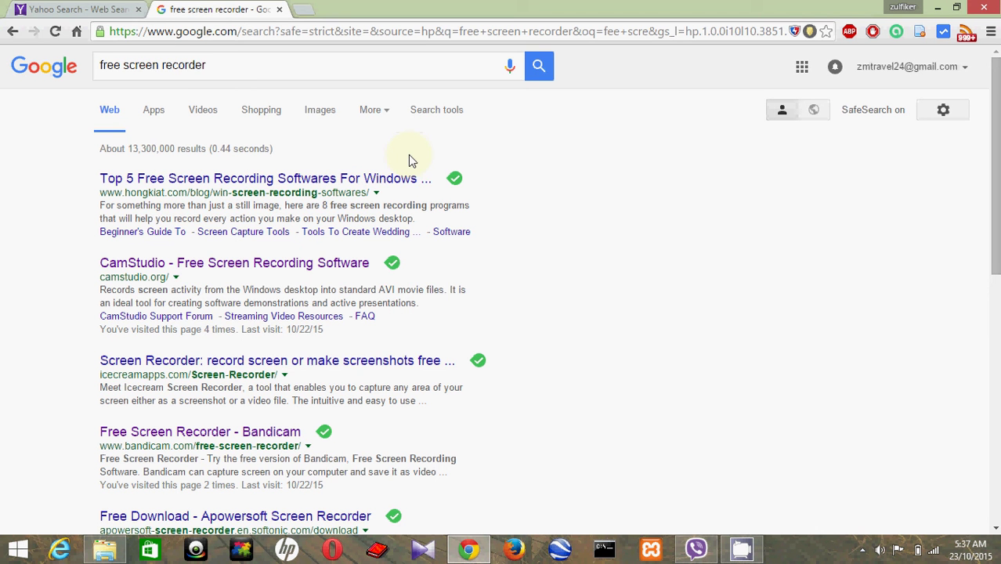
- Minimize the browser and launch VLC media player from the desktop
{"action": "left_click", "coordinate": [264, 61]}
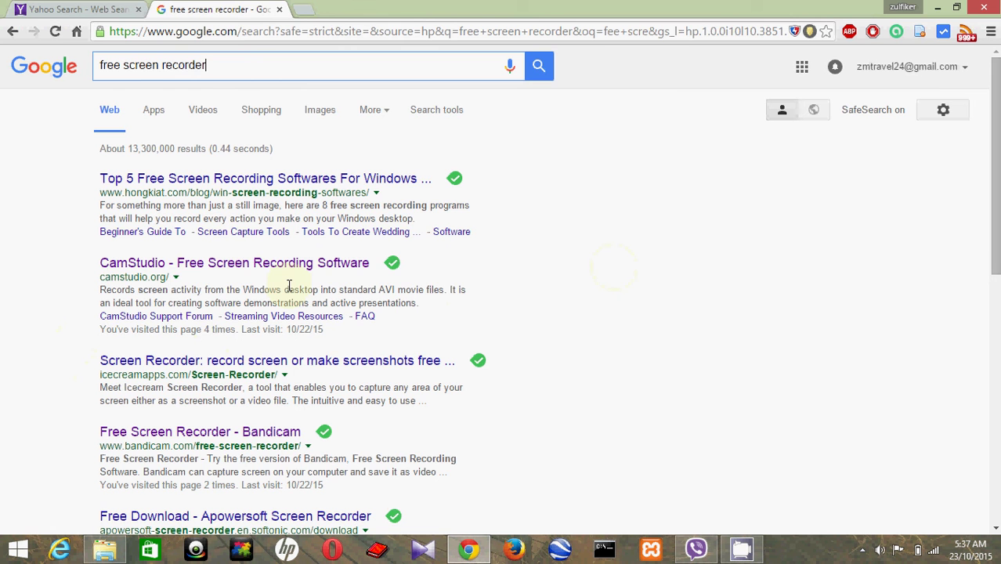
{"action": "left_click", "coordinate": [938, 10]}
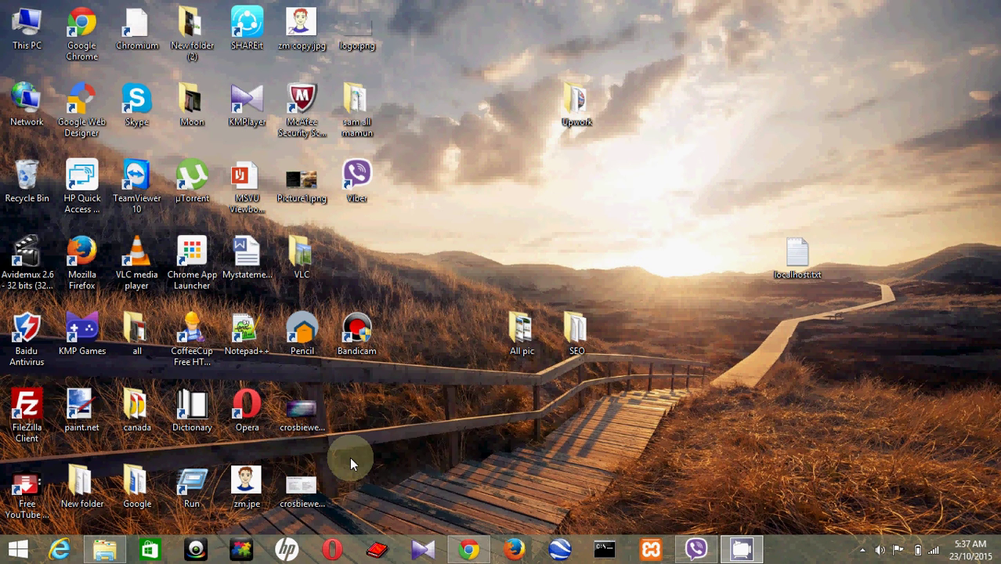
{"action": "left_click", "coordinate": [138, 266]}
{"action": "double_click", "coordinate": [138, 265]}
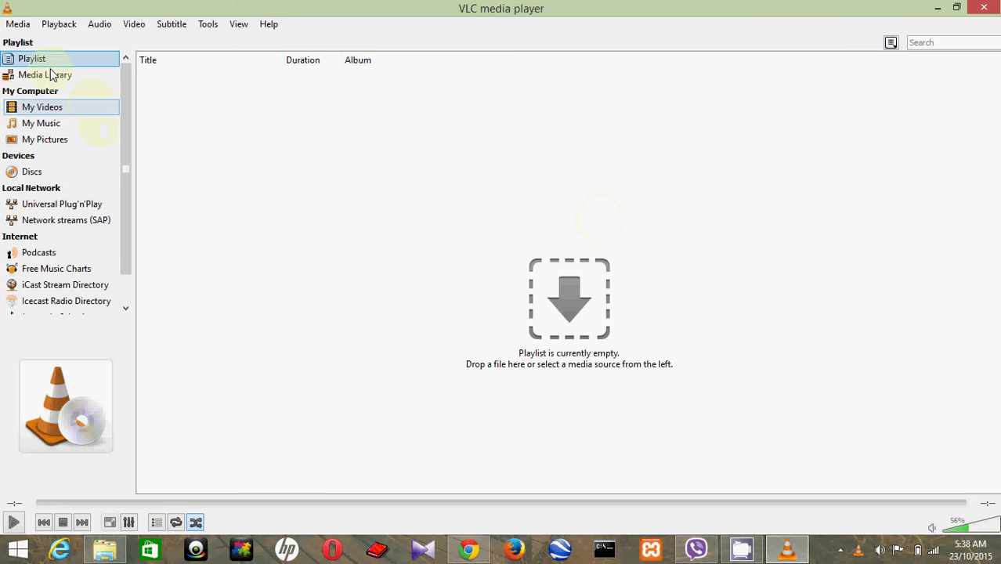
- Start a Convert / Save job from a capture device and set its capture mode to Desktop
{"action": "left_click", "coordinate": [11, 26]}
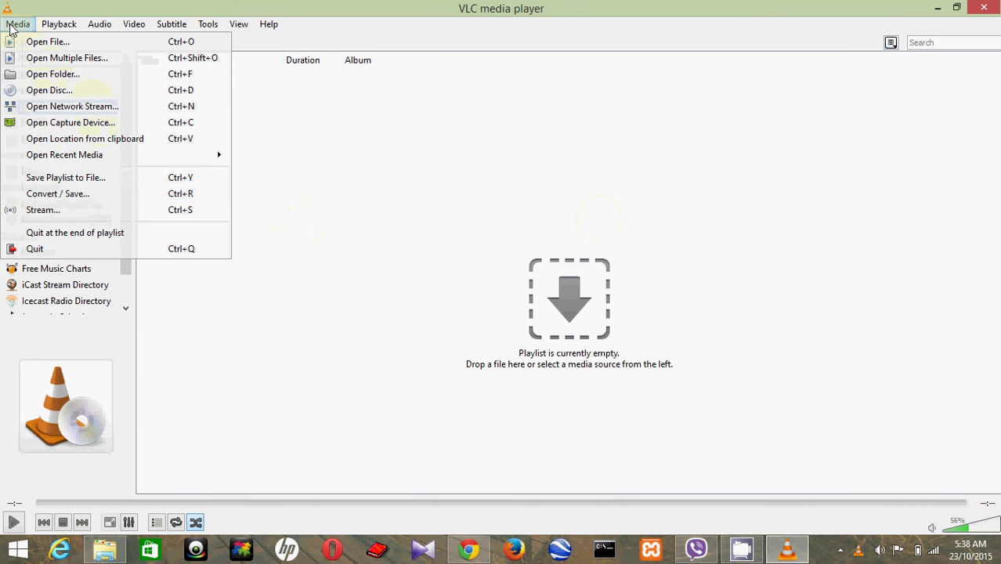
{"action": "left_click", "coordinate": [52, 197]}
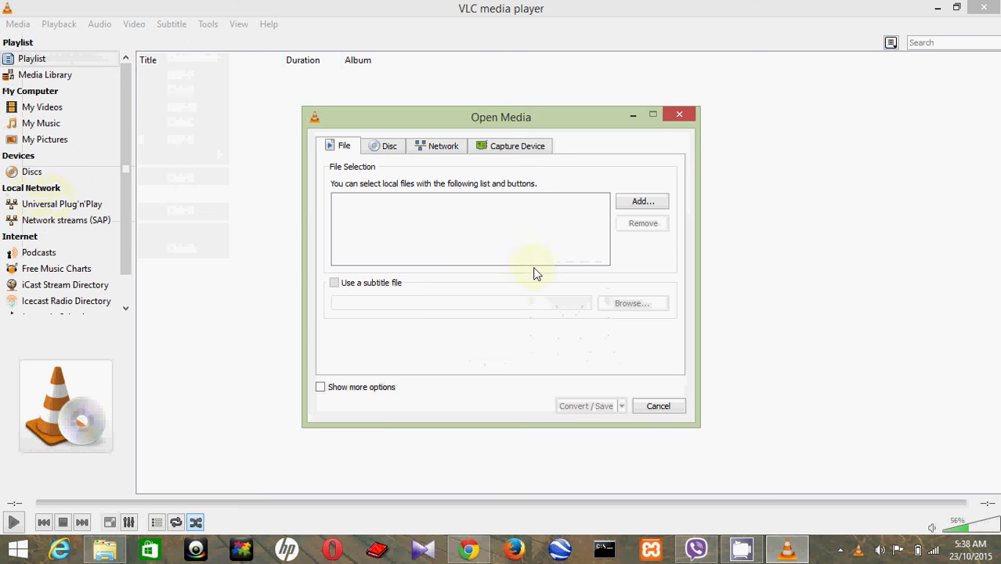
{"action": "left_click", "coordinate": [519, 147]}
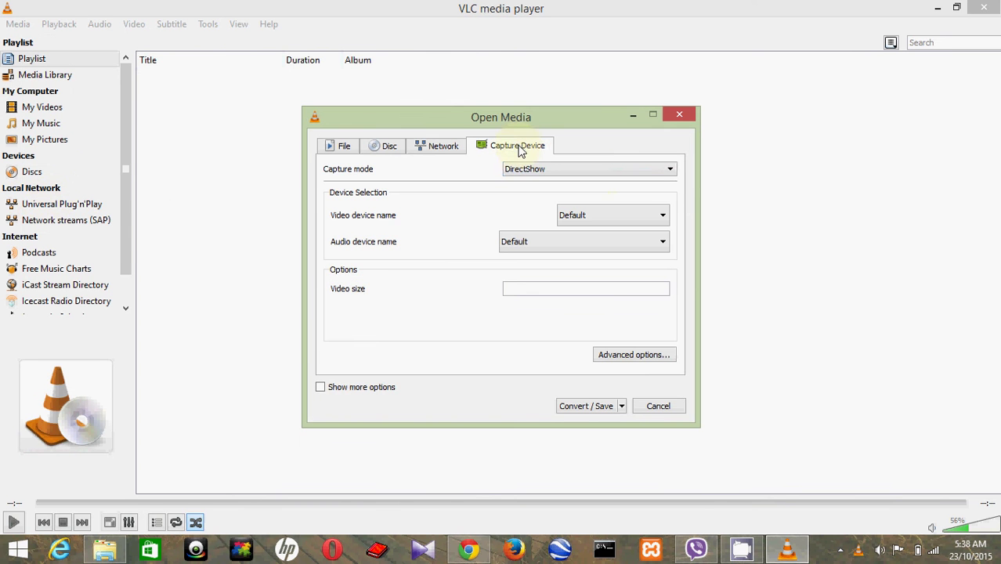
{"action": "left_click", "coordinate": [670, 171]}
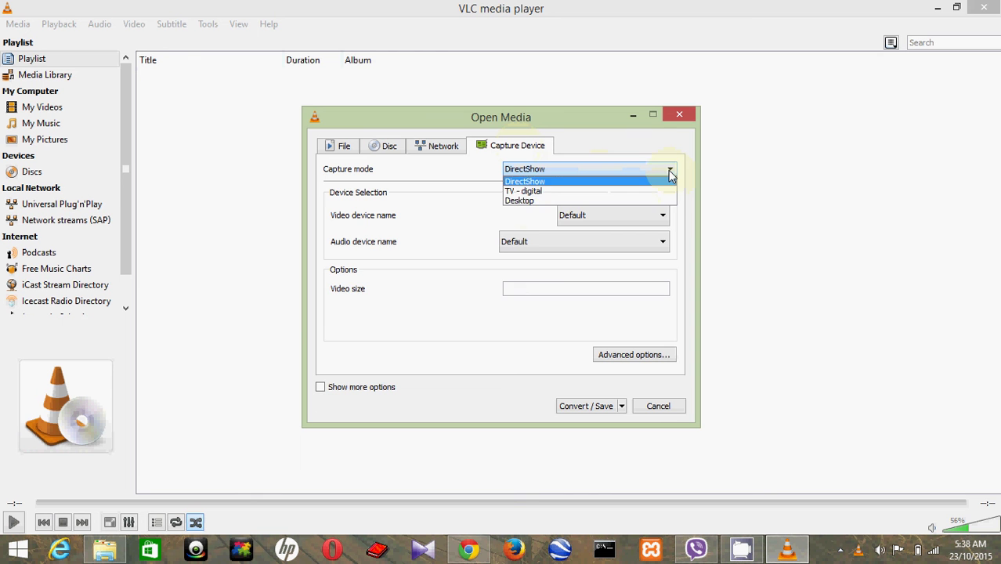
{"action": "left_click", "coordinate": [522, 202]}
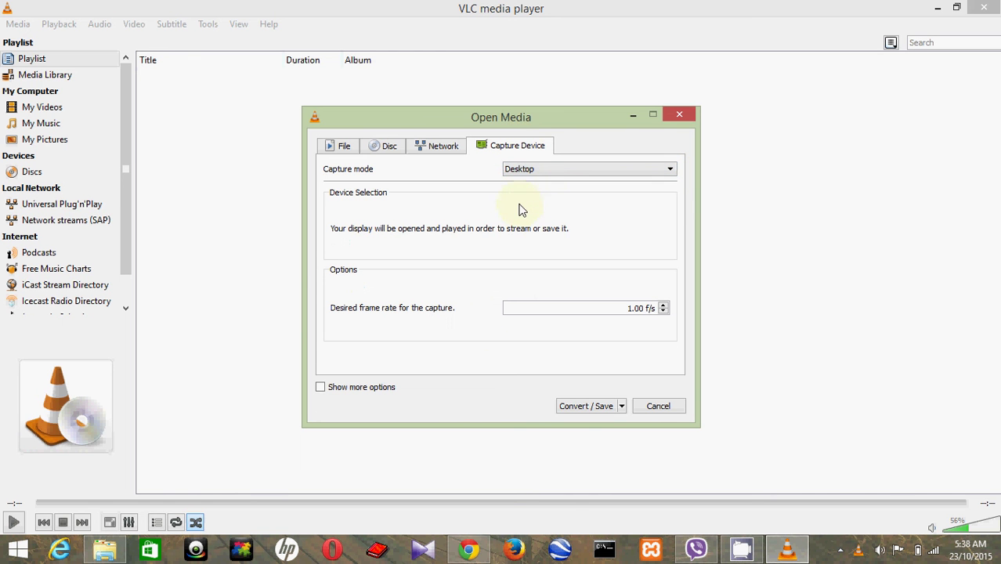
- Look at the Convert settings and the destination file browser for the desktop capture, and close both without saving
{"action": "left_click", "coordinate": [581, 406]}
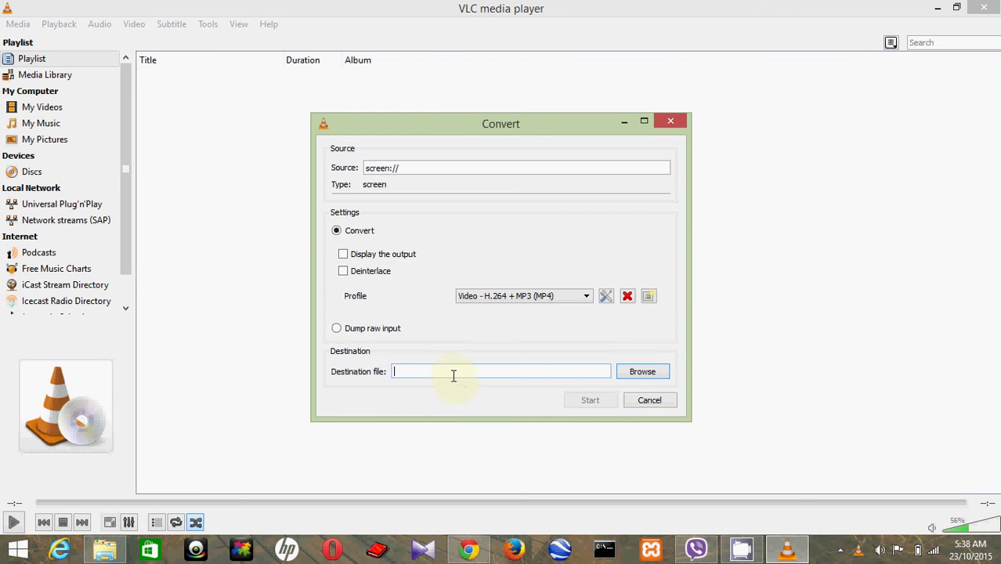
{"action": "left_click", "coordinate": [637, 374]}
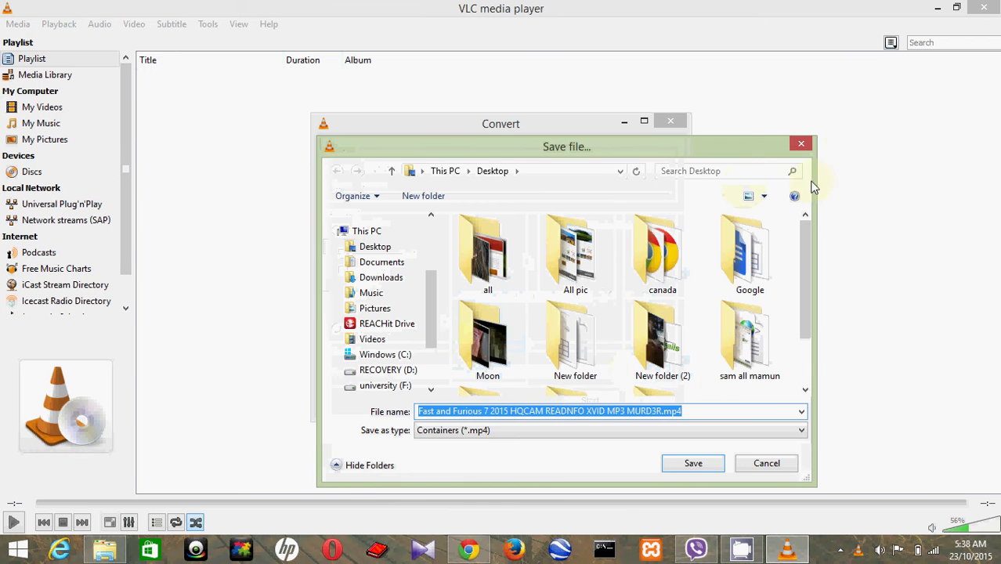
{"action": "left_click", "coordinate": [803, 143]}
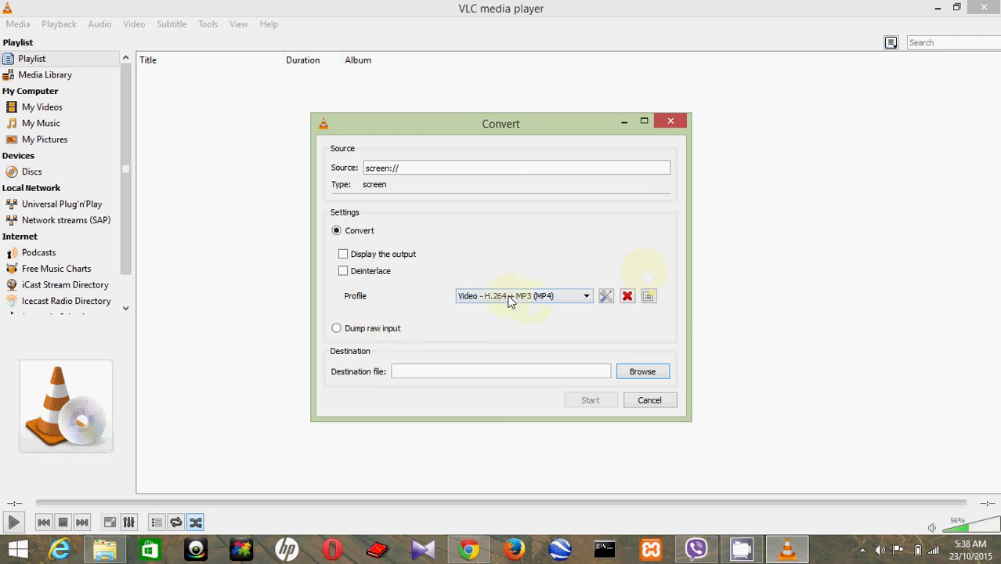
{"action": "left_click", "coordinate": [674, 124]}
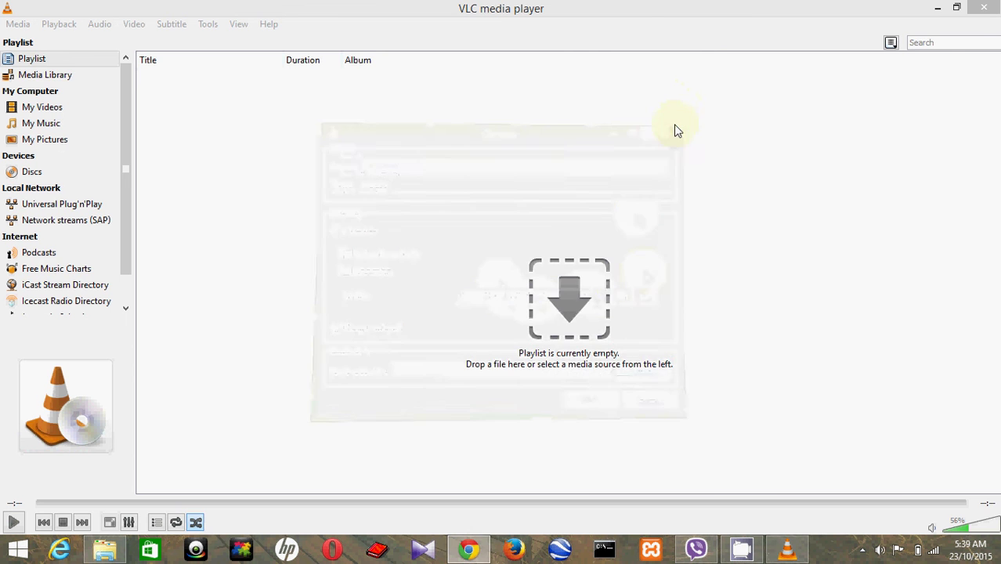
- Switch to Chrome and open the CamStudio - Free Screen Recording Software search result in a new tab
{"action": "left_click", "coordinate": [469, 551]}
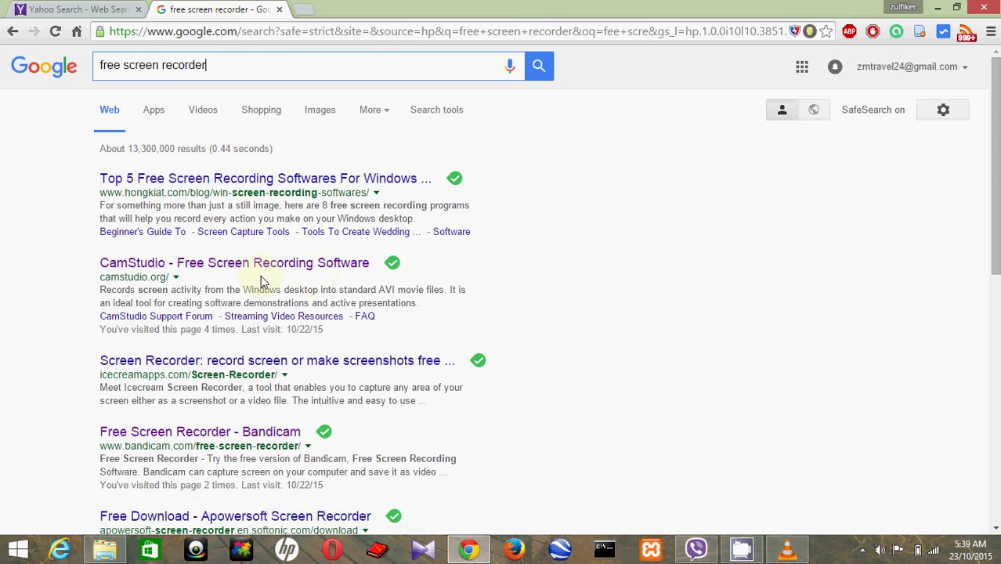
{"action": "right_click", "coordinate": [162, 265]}
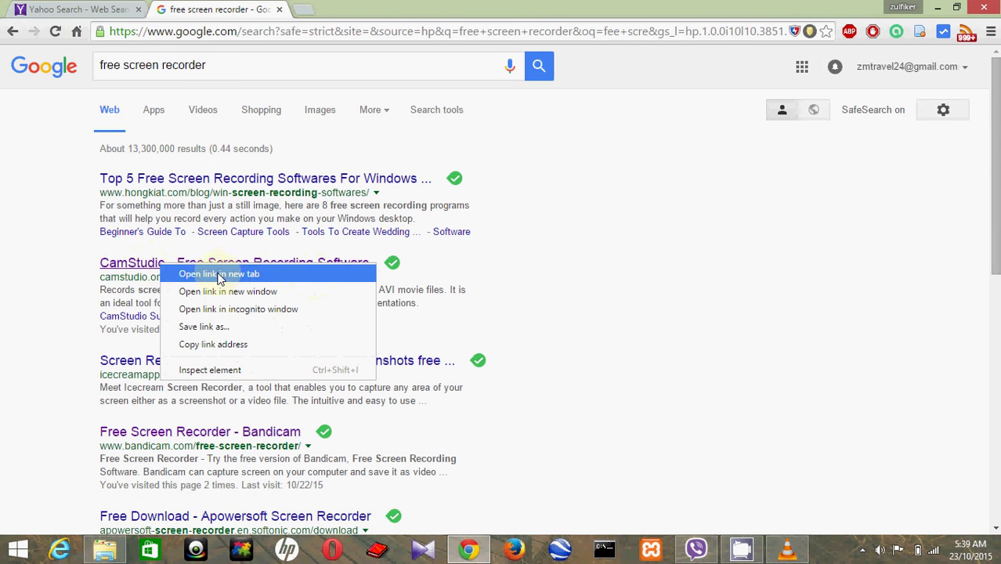
{"action": "left_click", "coordinate": [220, 275]}
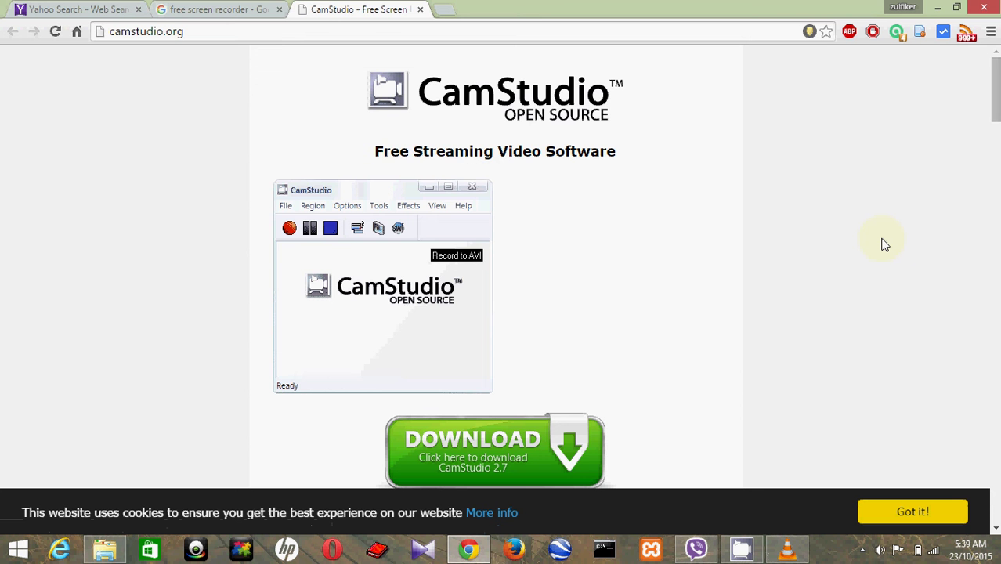
- Read through the CamStudio home page from the download section and feature description down to the end
{"action": "scroll", "coordinate": [885, 245], "scroll_direction": "down", "scroll_amount": 3}
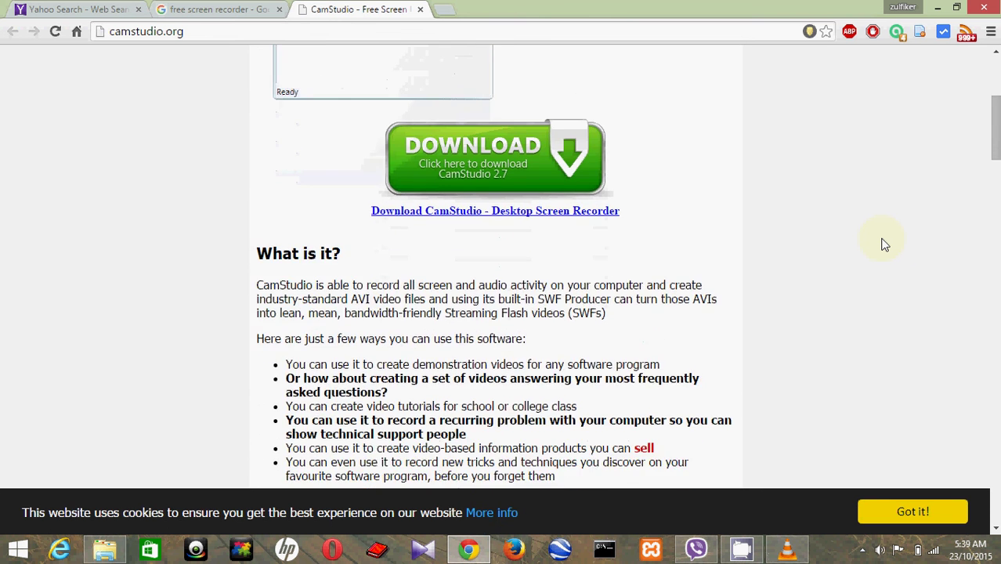
{"action": "scroll", "coordinate": [883, 241], "scroll_direction": "up", "scroll_amount": 1}
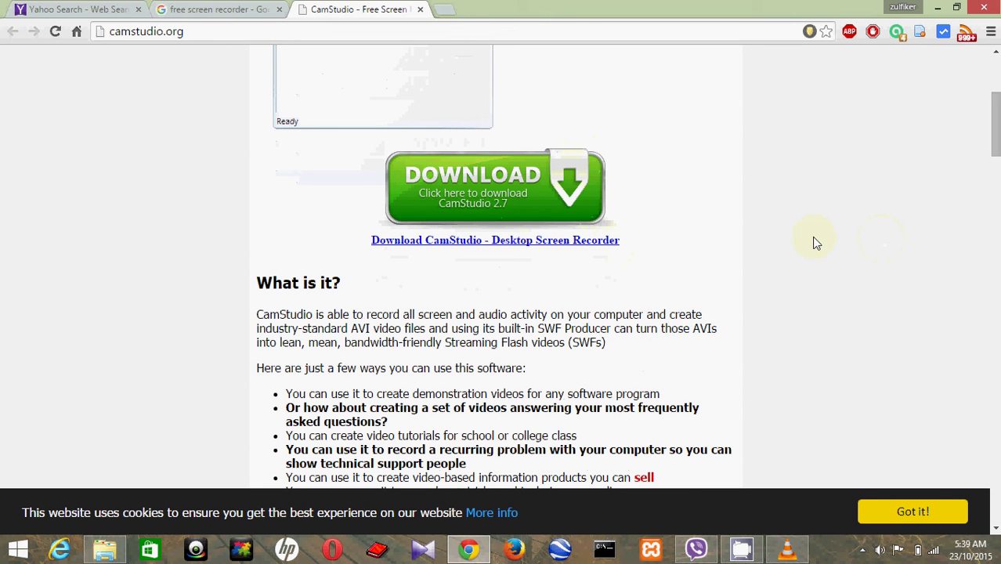
{"action": "scroll", "coordinate": [812, 272], "scroll_direction": "down", "scroll_amount": 2}
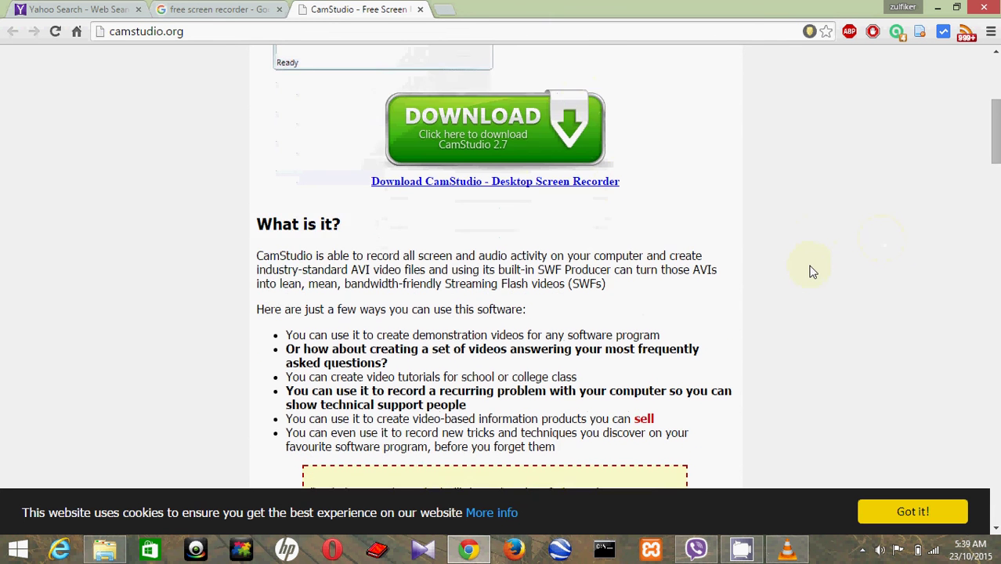
{"action": "scroll", "coordinate": [812, 272], "scroll_direction": "down", "scroll_amount": 2}
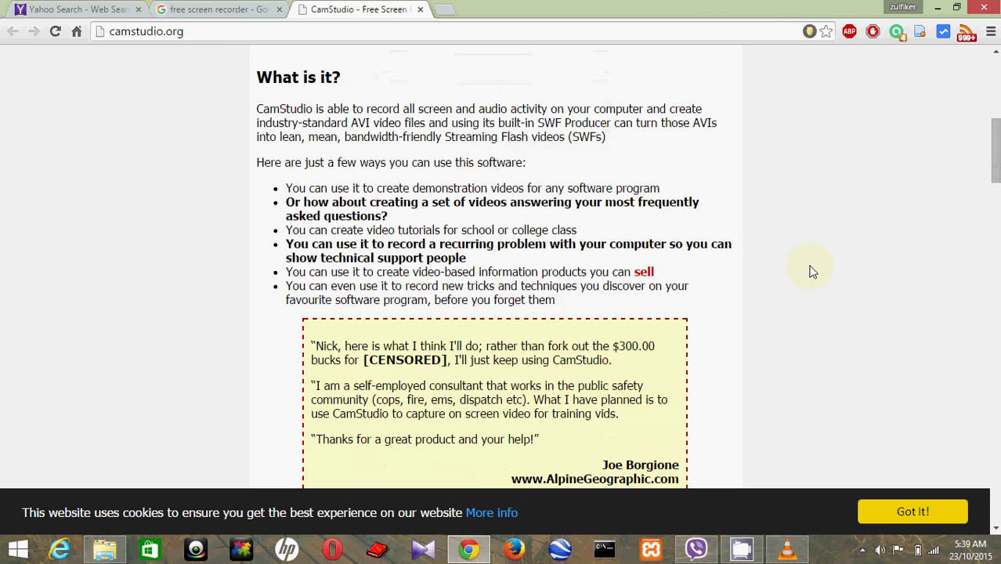
{"action": "scroll", "coordinate": [813, 272], "scroll_direction": "down", "scroll_amount": 5}
{"action": "scroll", "coordinate": [812, 272], "scroll_direction": "down", "scroll_amount": 1}
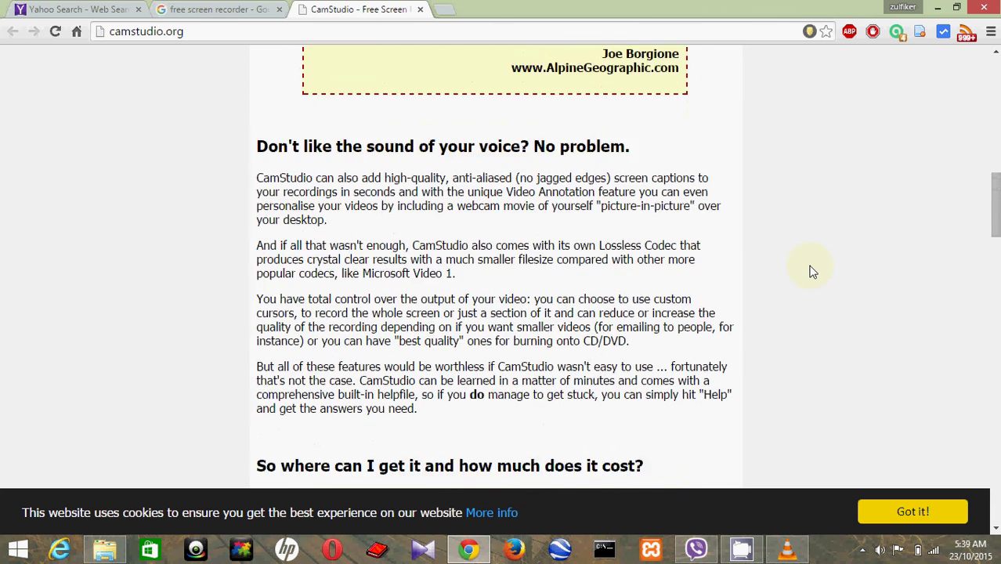
{"action": "scroll", "coordinate": [813, 272], "scroll_direction": "down", "scroll_amount": 3}
{"action": "scroll", "coordinate": [813, 272], "scroll_direction": "down", "scroll_amount": 6}
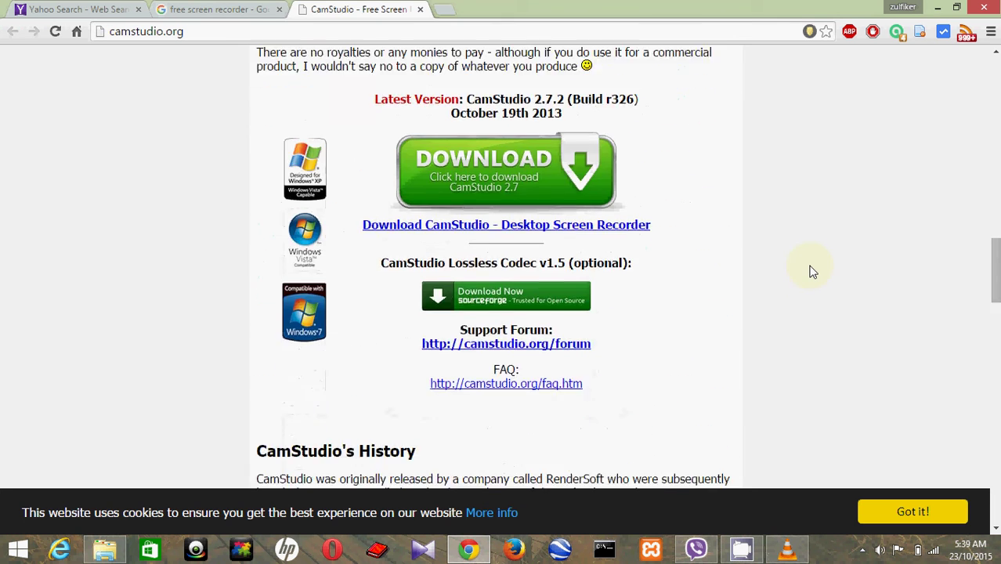
{"action": "scroll", "coordinate": [813, 272], "scroll_direction": "down", "scroll_amount": 8}
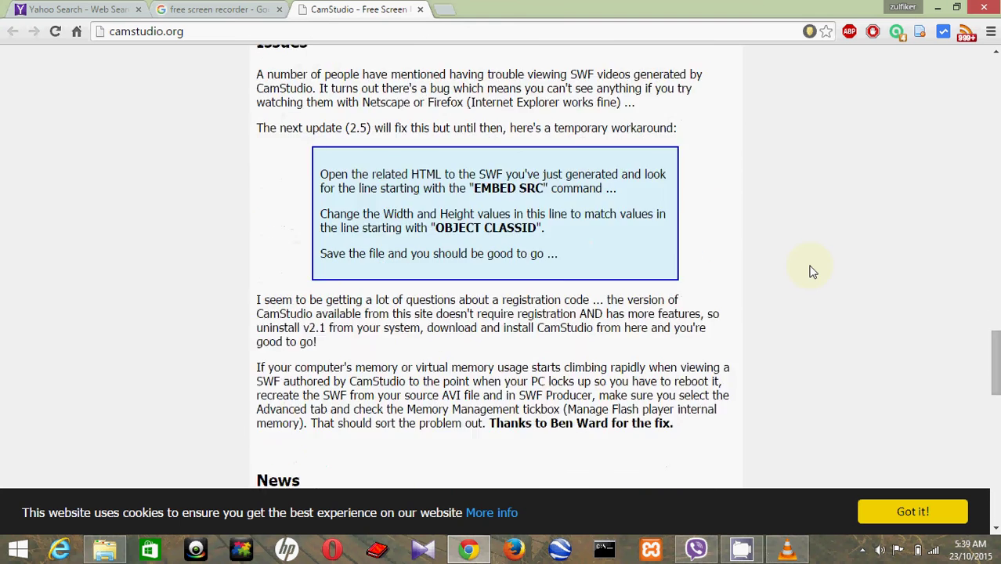
{"action": "scroll", "coordinate": [813, 272], "scroll_direction": "down", "scroll_amount": 2}
{"action": "scroll", "coordinate": [813, 272], "scroll_direction": "down", "scroll_amount": 5}
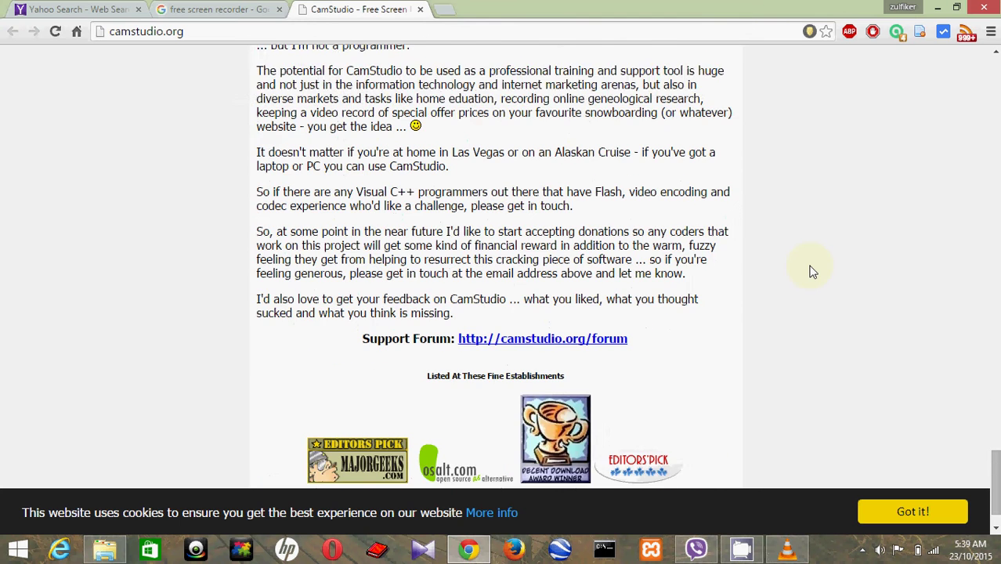
{"action": "scroll", "coordinate": [813, 272], "scroll_direction": "down", "scroll_amount": 1}
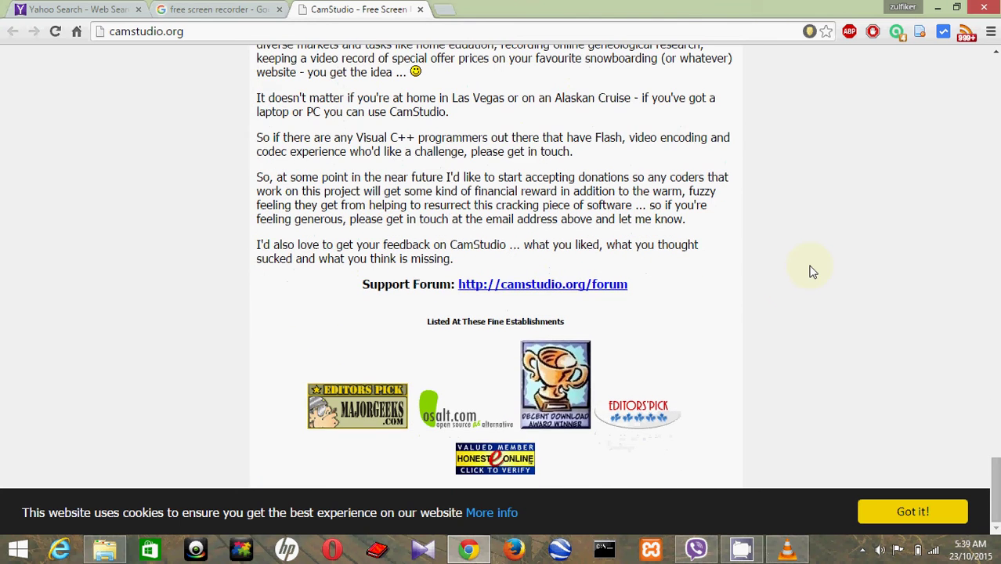
- Review the cost, latest version download and feature sections of the CamStudio page again
{"action": "scroll", "coordinate": [813, 272], "scroll_direction": "up", "scroll_amount": 14}
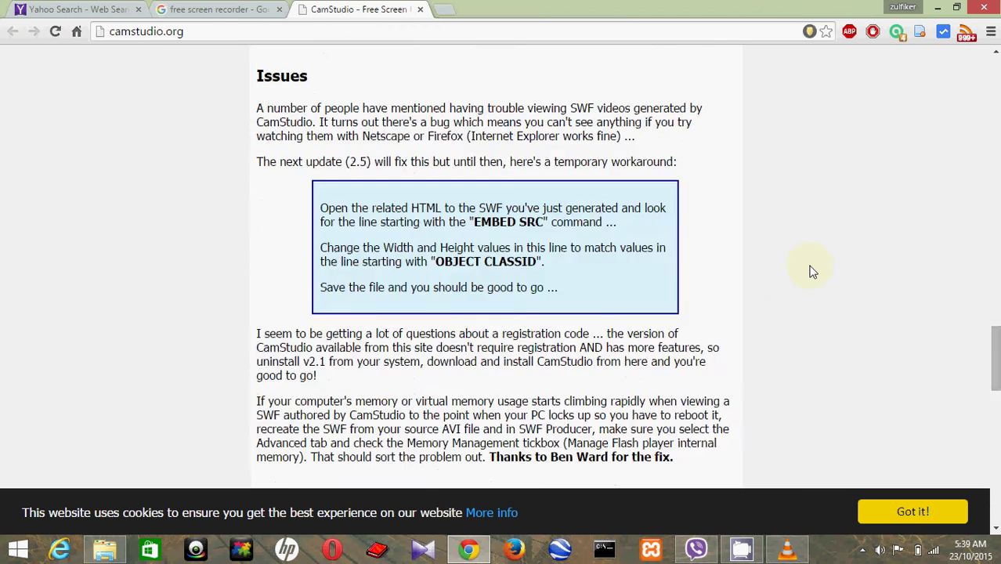
{"action": "scroll", "coordinate": [813, 272], "scroll_direction": "up", "scroll_amount": 10}
{"action": "scroll", "coordinate": [812, 272], "scroll_direction": "down", "scroll_amount": 3}
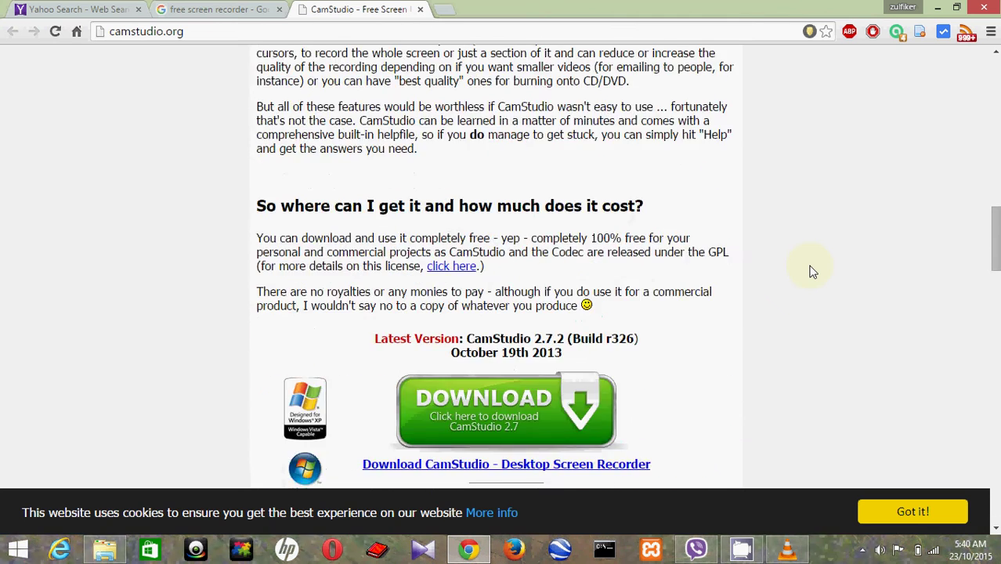
{"action": "scroll", "coordinate": [812, 272], "scroll_direction": "down", "scroll_amount": 4}
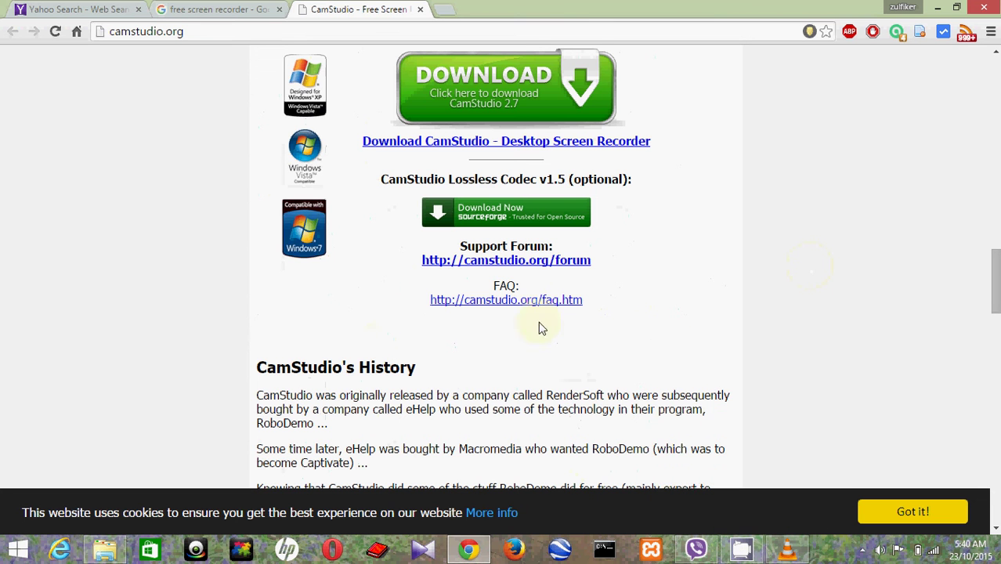
{"action": "scroll", "coordinate": [773, 297], "scroll_direction": "up", "scroll_amount": 3}
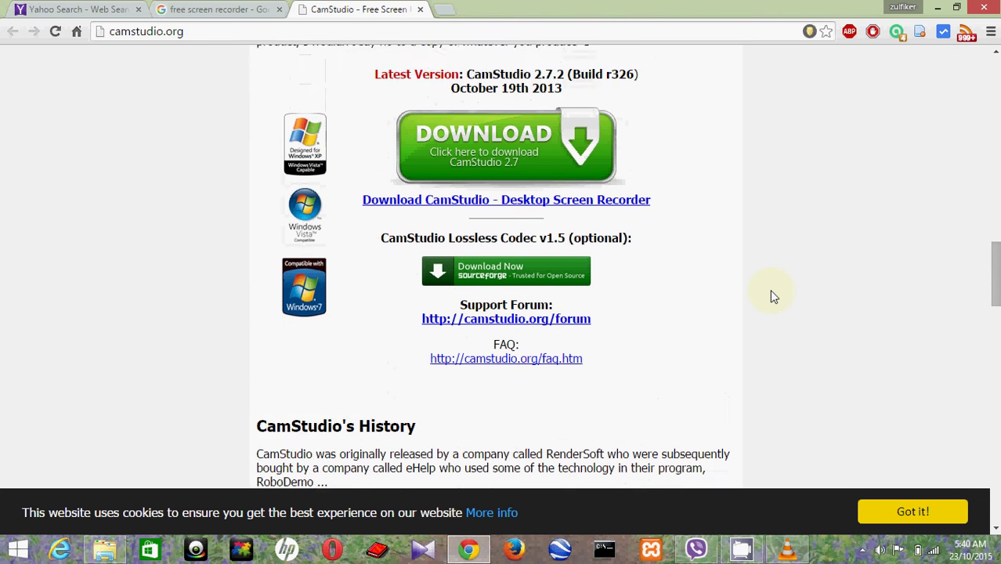
{"action": "scroll", "coordinate": [773, 296], "scroll_direction": "up", "scroll_amount": 3}
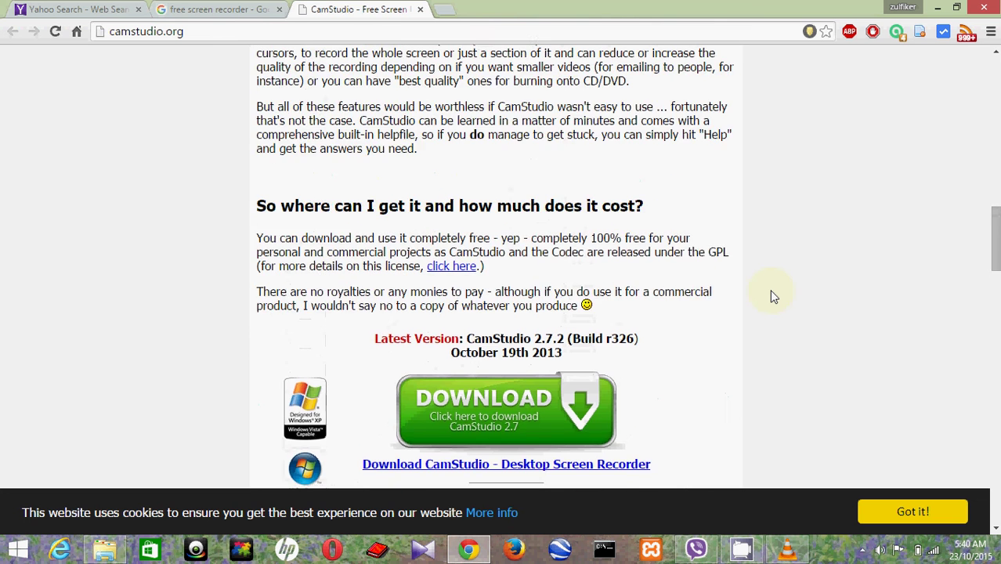
{"action": "scroll", "coordinate": [773, 297], "scroll_direction": "up", "scroll_amount": 2}
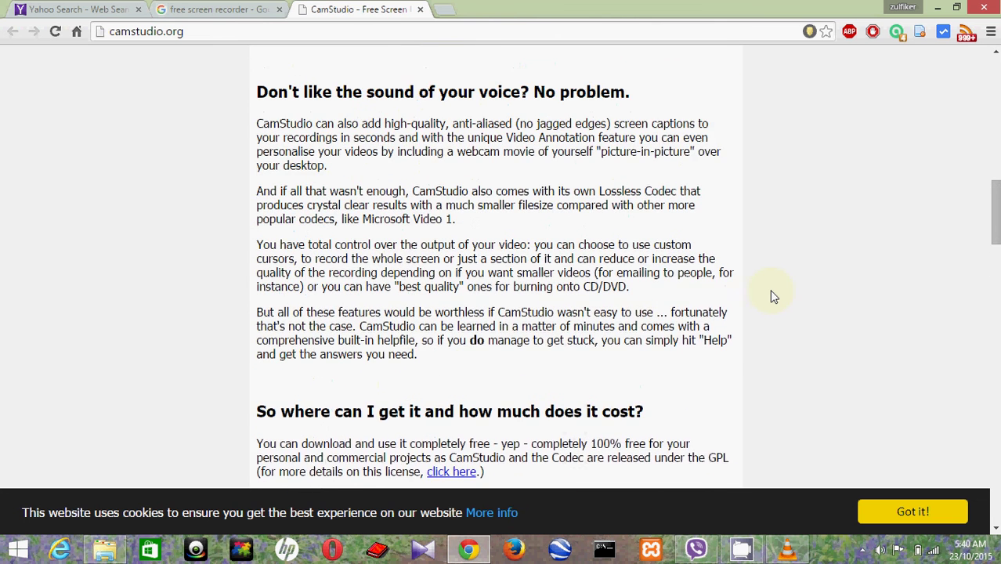
{"action": "scroll", "coordinate": [773, 296], "scroll_direction": "up", "scroll_amount": 1}
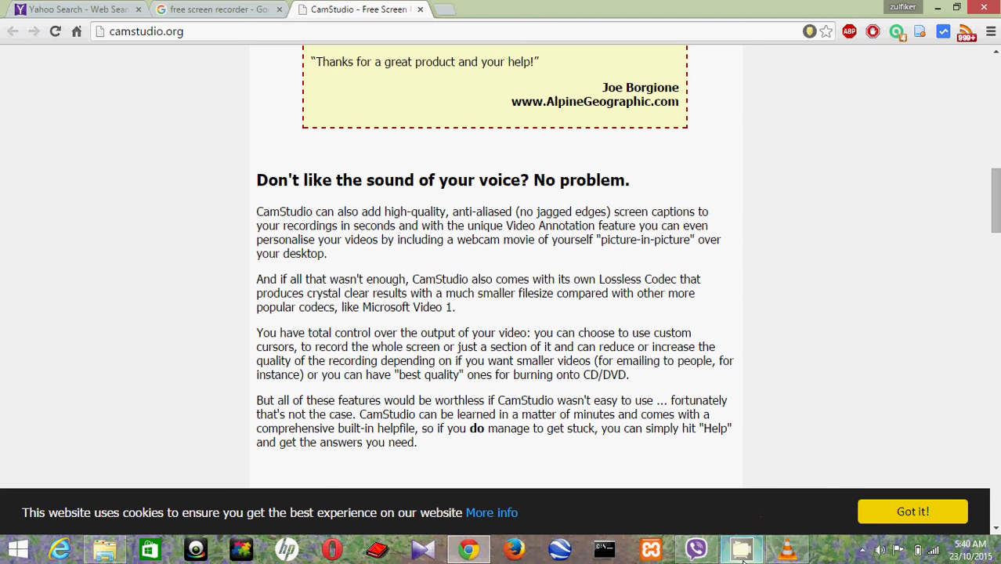
- Bring up the running CamStudio recorder window and expand it to the full view with menus and recording statistics
{"action": "left_click", "coordinate": [862, 551]}
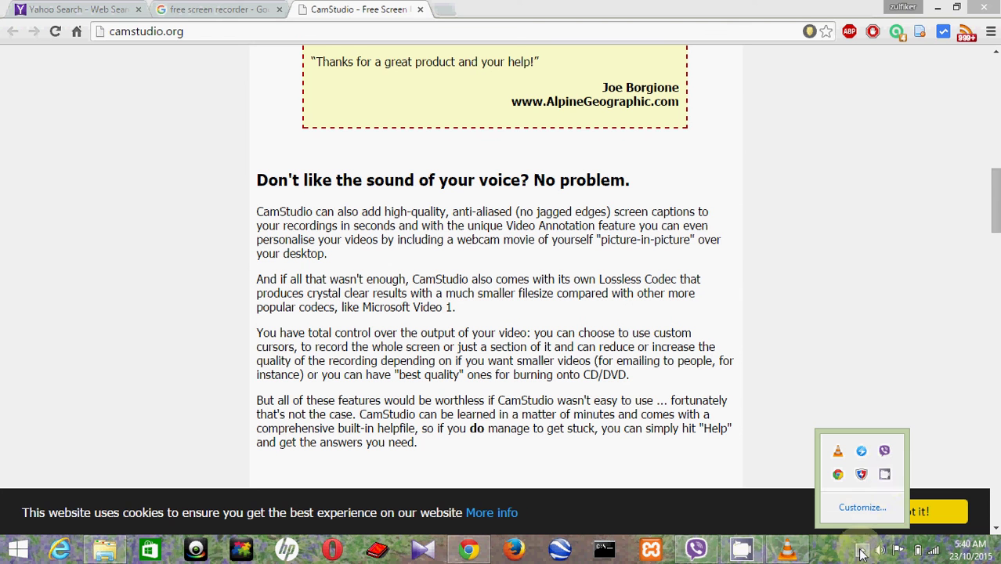
{"action": "left_click", "coordinate": [886, 474]}
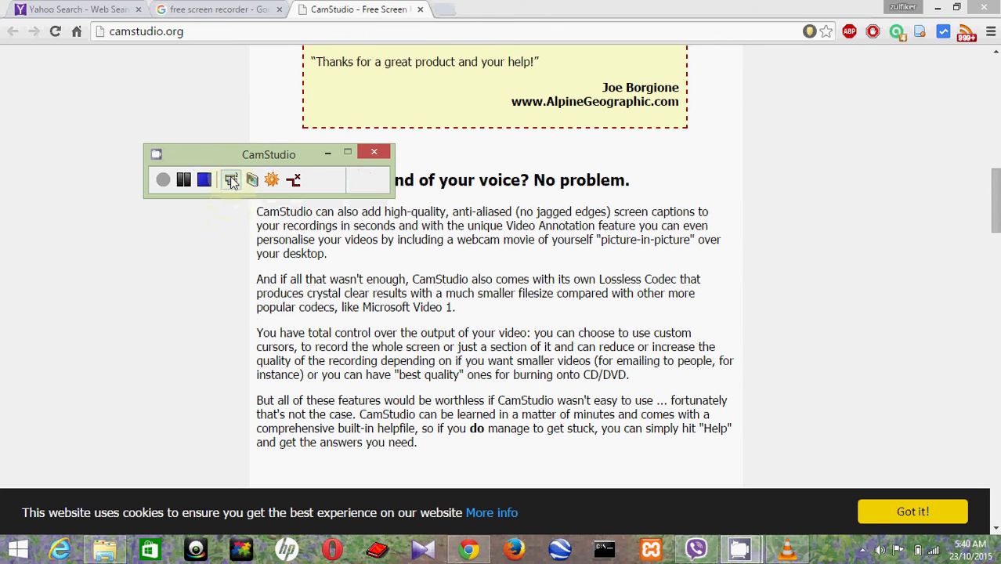
{"action": "left_click", "coordinate": [233, 195]}
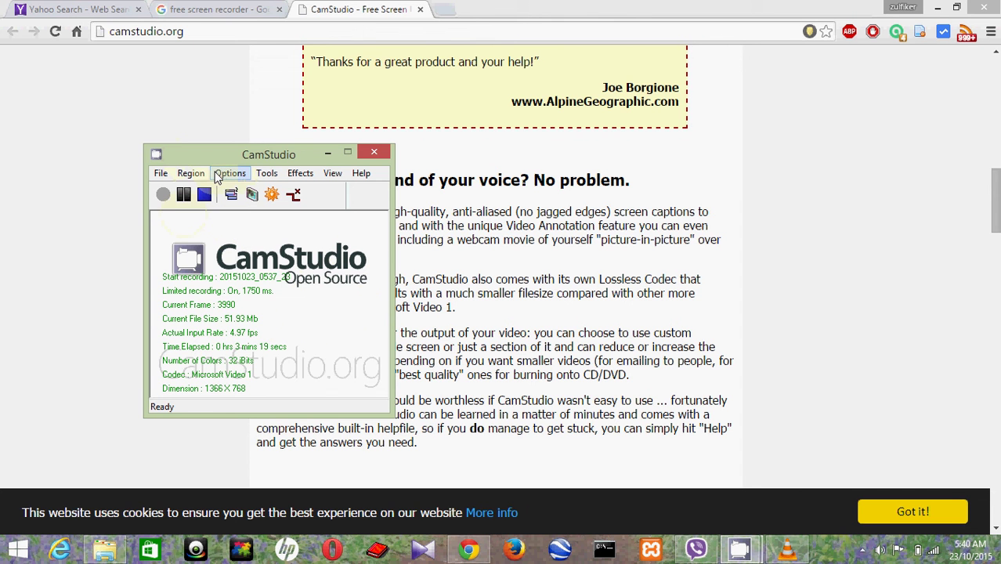
- Look at CamStudio's audio recording choices and the compressor and framerate settings in Video Options, and close the dialog without saving
{"action": "left_click", "coordinate": [239, 176]}
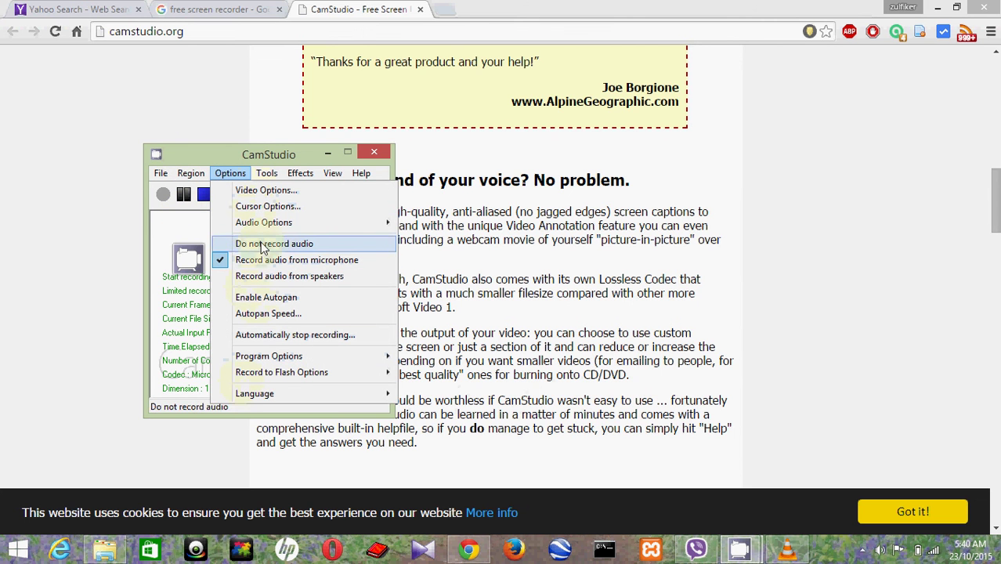
{"action": "left_click", "coordinate": [265, 191]}
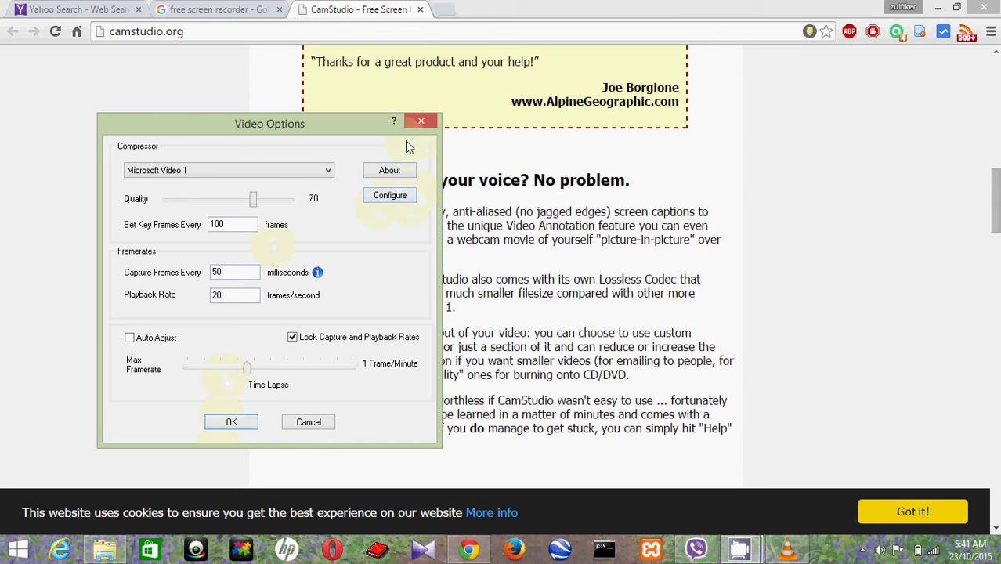
{"action": "left_click", "coordinate": [420, 123]}
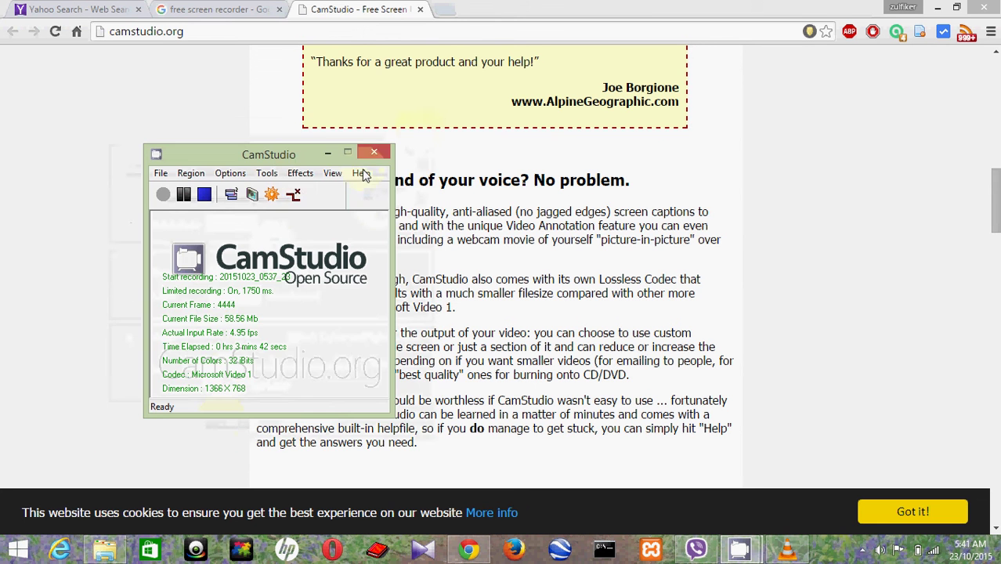
- Examine CamStudio's Keyboard Shortcuts for recording and the keys available for Cancel Recording, and close the dialog without saving
{"action": "left_click", "coordinate": [299, 174]}
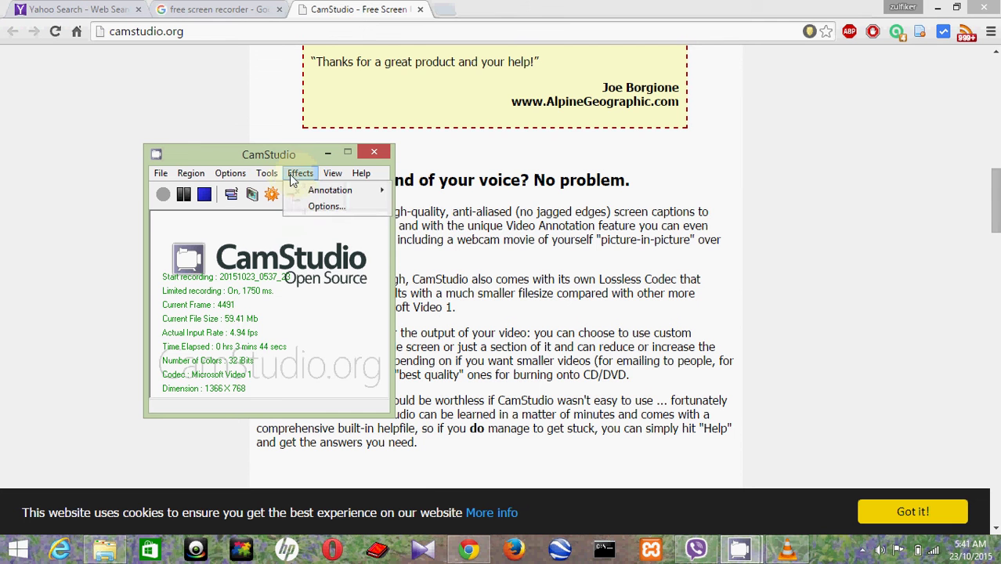
{"action": "mouse_move", "coordinate": [268, 176]}
{"action": "mouse_move", "coordinate": [230, 173]}
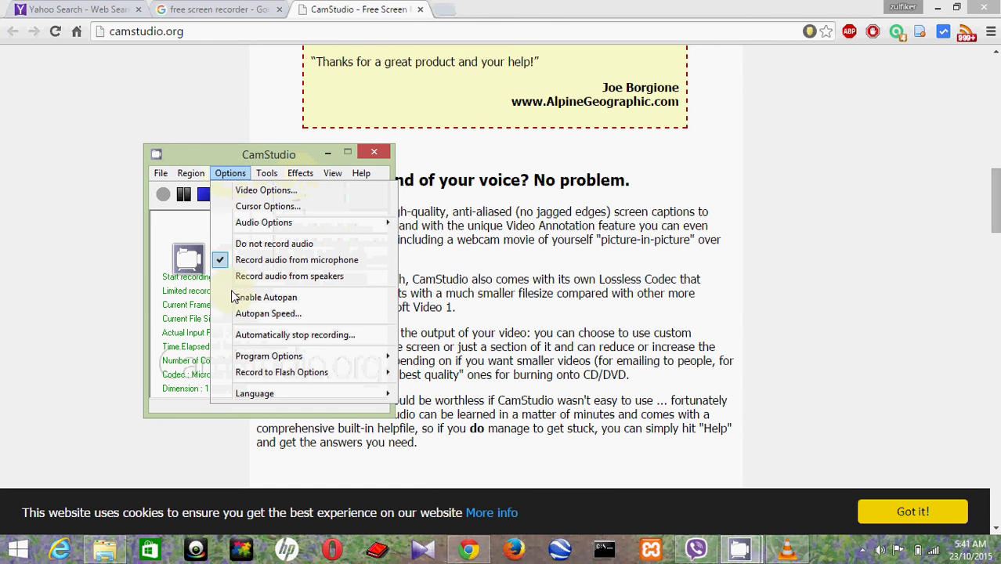
{"action": "mouse_move", "coordinate": [286, 357]}
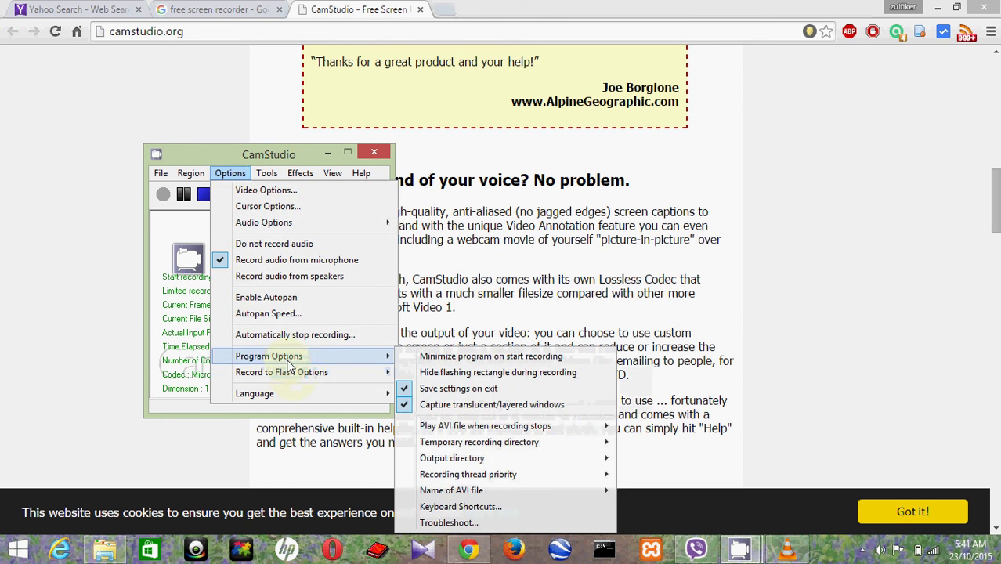
{"action": "left_click", "coordinate": [446, 510]}
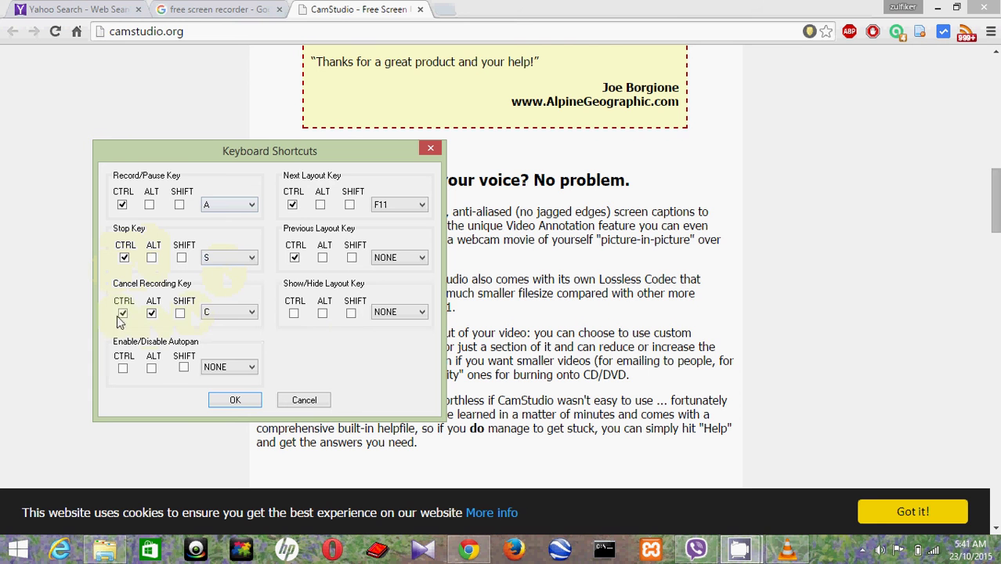
{"action": "left_click", "coordinate": [252, 312]}
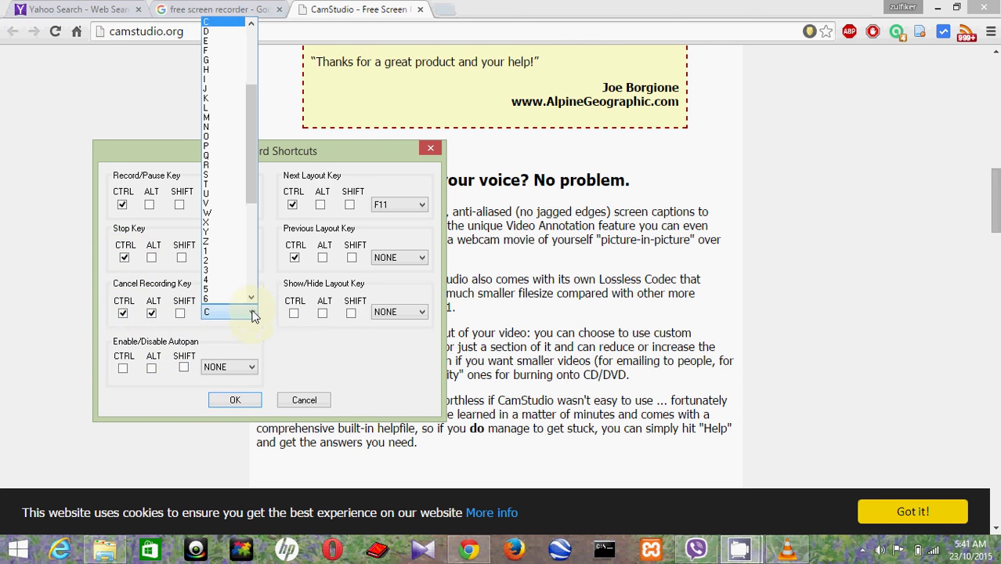
{"action": "left_click", "coordinate": [252, 313]}
{"action": "left_click", "coordinate": [253, 313]}
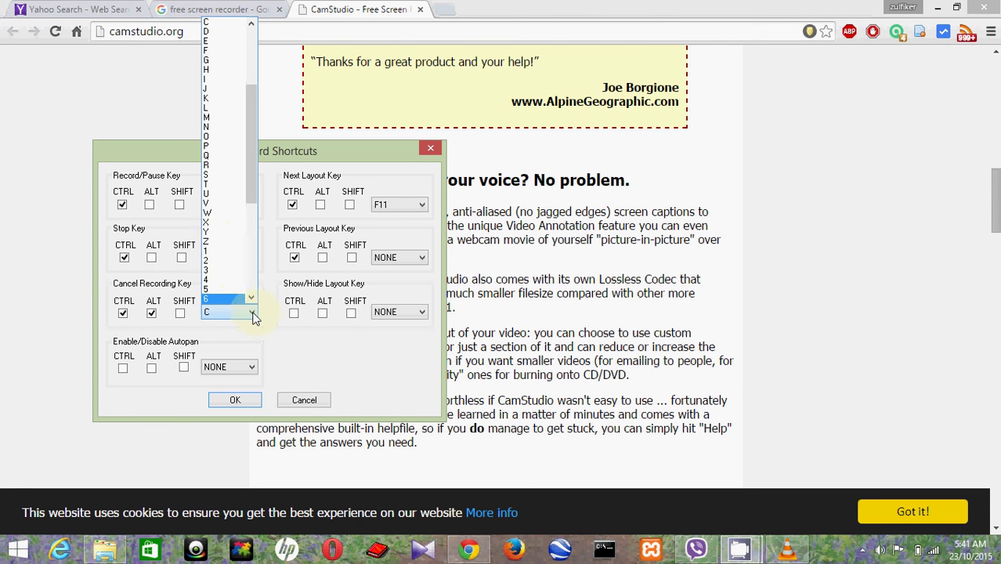
{"action": "left_click", "coordinate": [253, 313]}
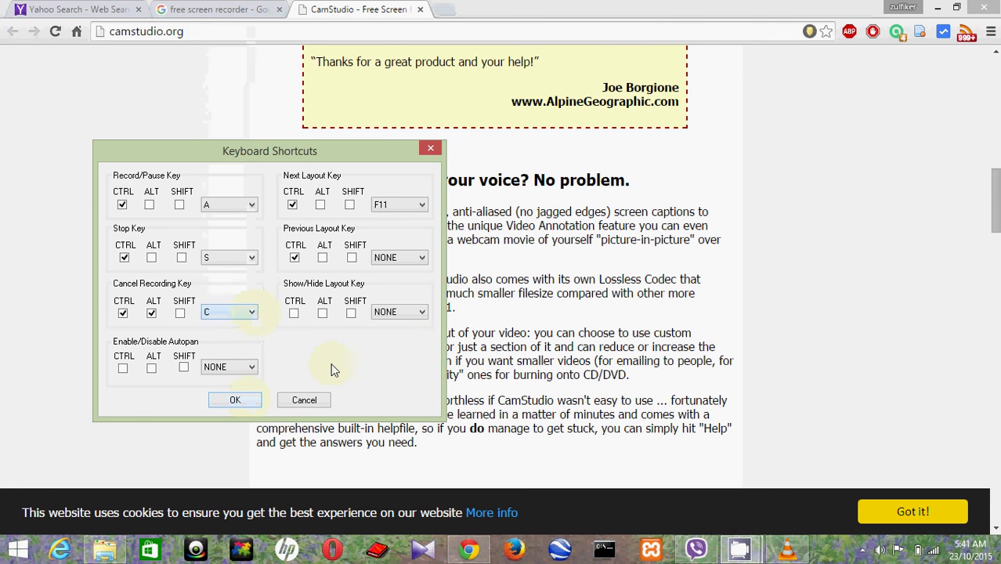
{"action": "left_click", "coordinate": [438, 153]}
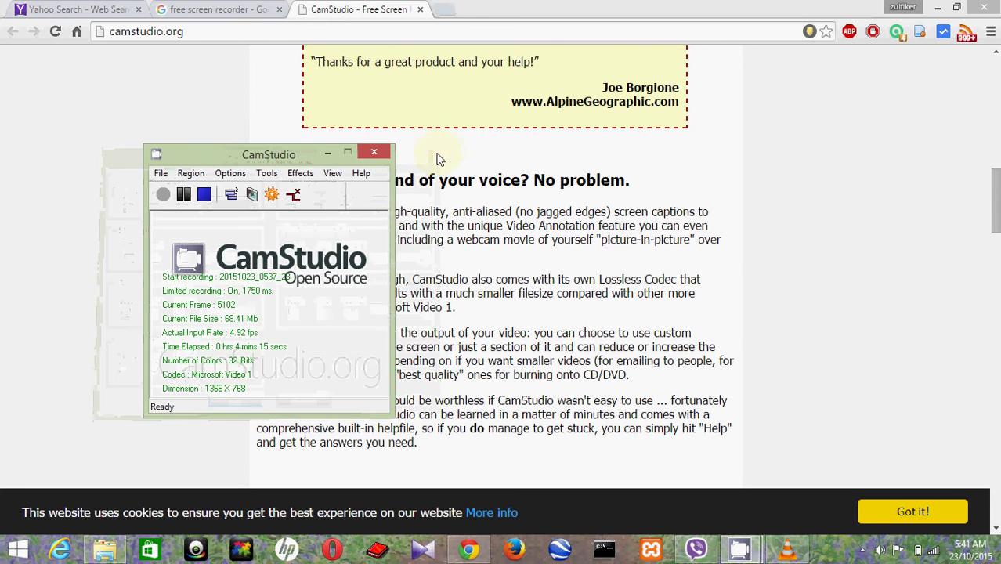
- Stop the running CamStudio screen recording
{"action": "left_click", "coordinate": [205, 196]}
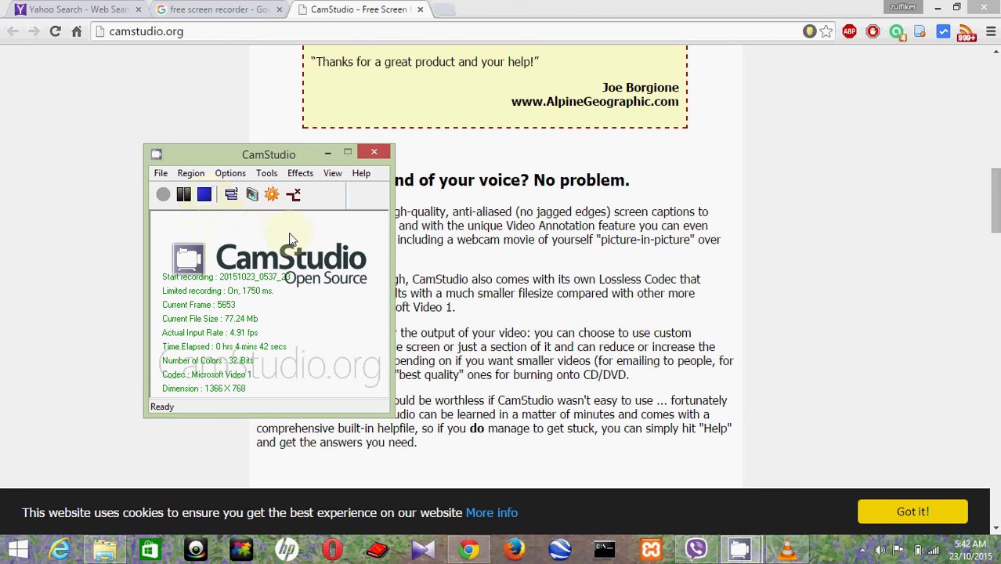